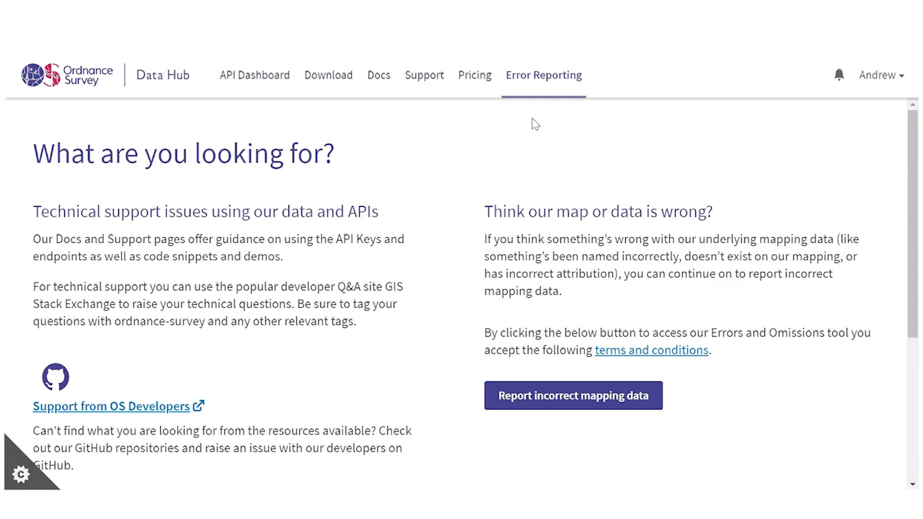
- Create a new incorrect-mapping issue for a problem with an address whose location or information needs fixing
click(524, 398)
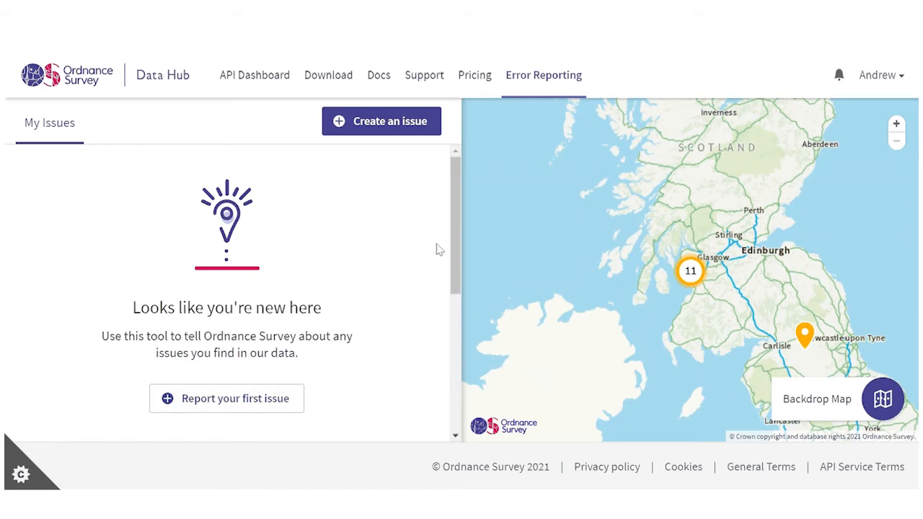
click(383, 124)
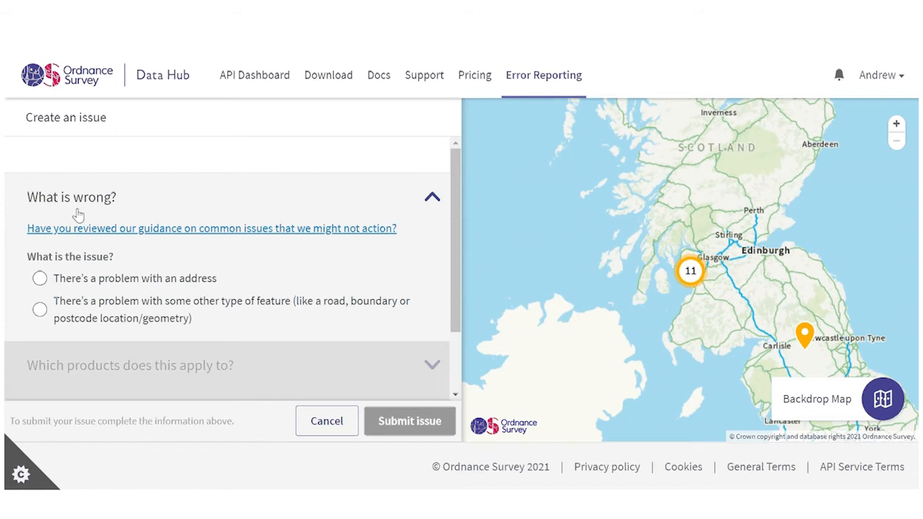
click(41, 278)
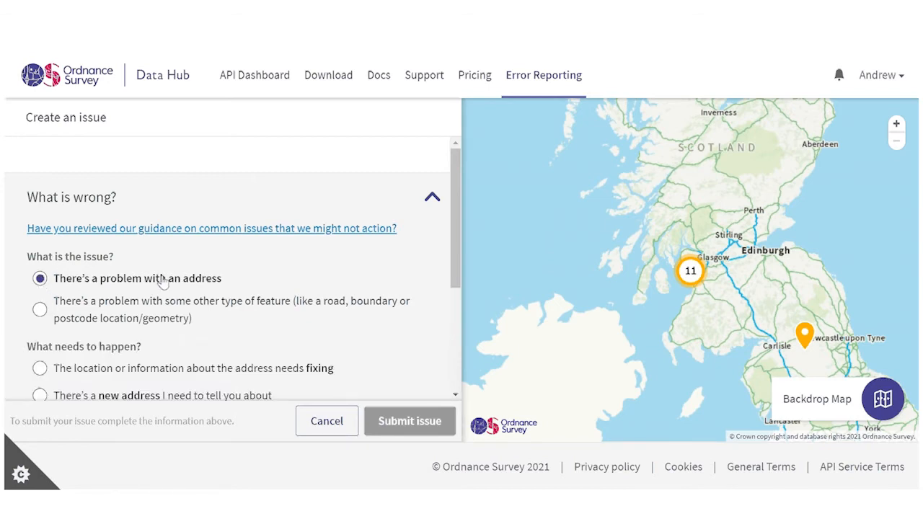
drag(455, 269, 454, 351)
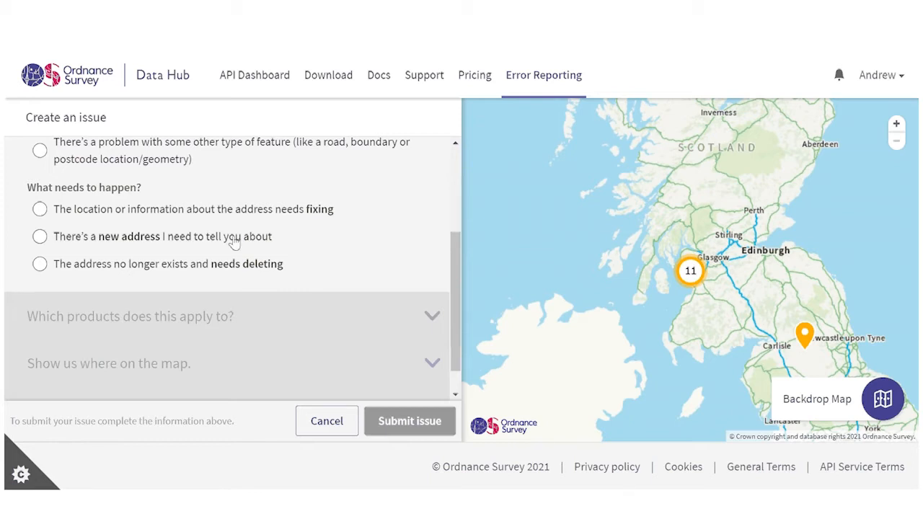
click(40, 209)
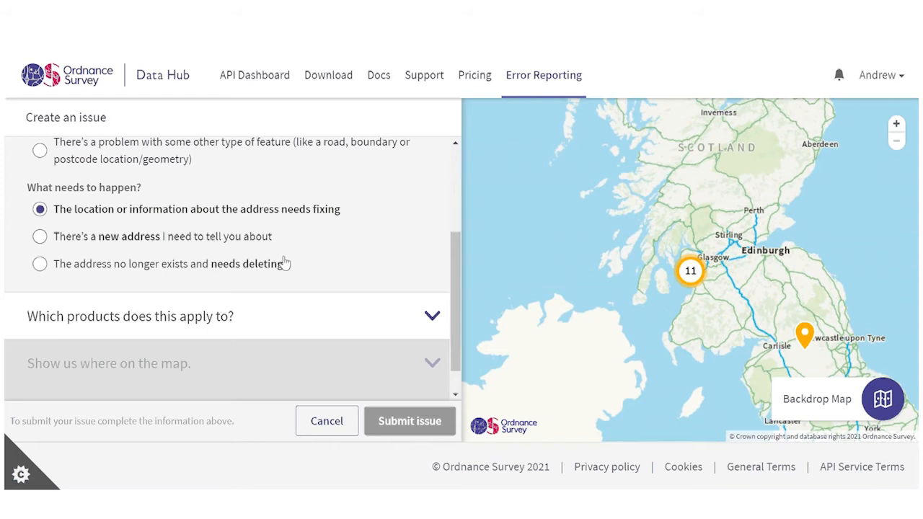
- Specify AddressBase Premium as the product the issue applies to
click(431, 317)
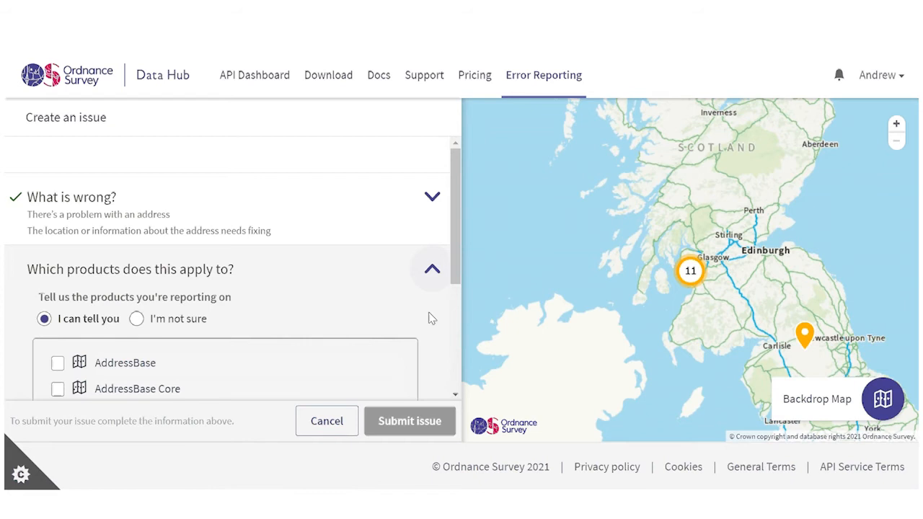
drag(457, 225, 459, 281)
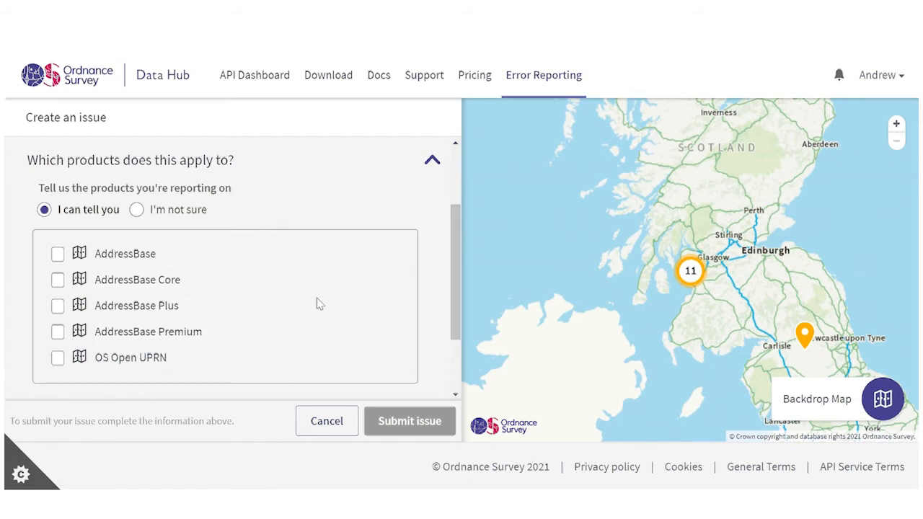
click(60, 335)
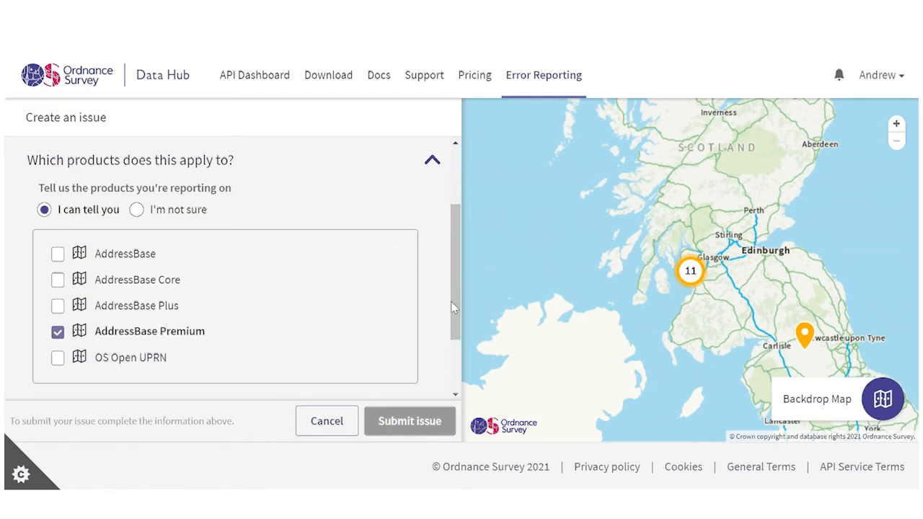
- Open the section for showing the issue's location on the map
drag(453, 308, 453, 347)
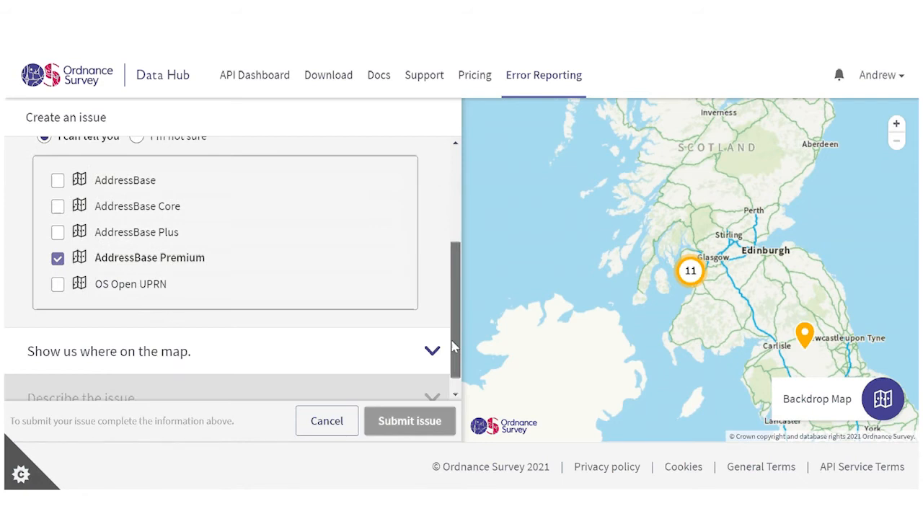
click(433, 351)
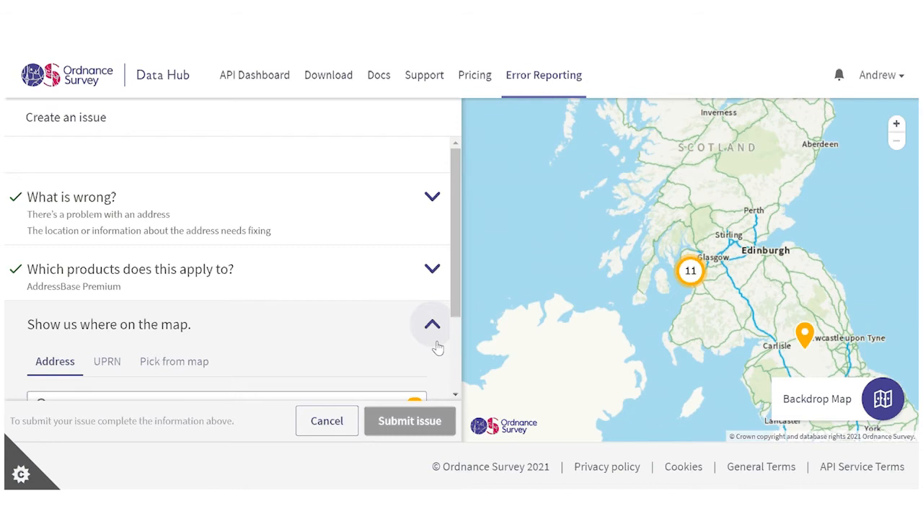
drag(454, 265, 455, 319)
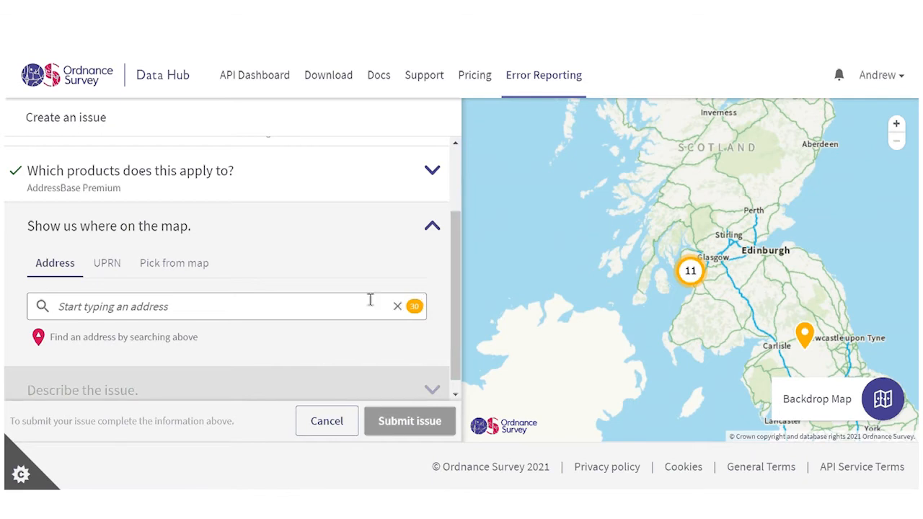
- Try the address search for "Test Company" and the UPRN lookup with 123456789 to locate the property
mouse_move(414, 309)
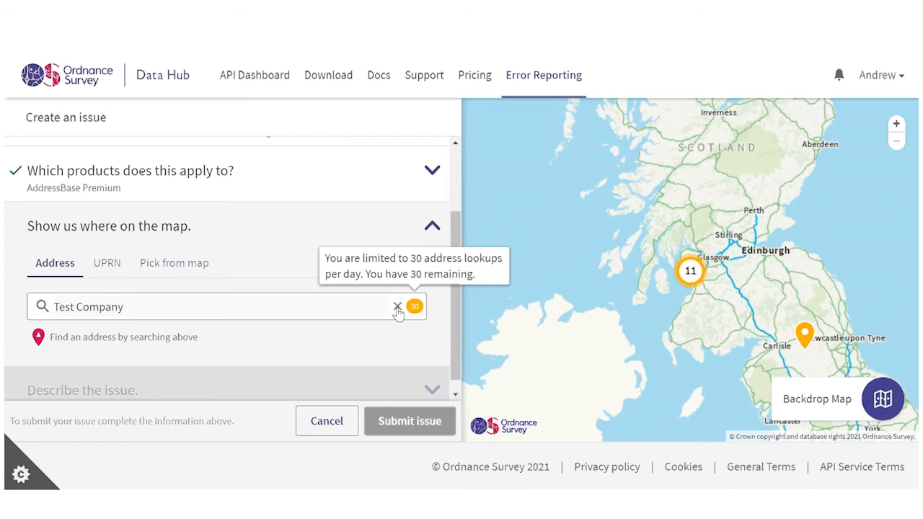
click(368, 316)
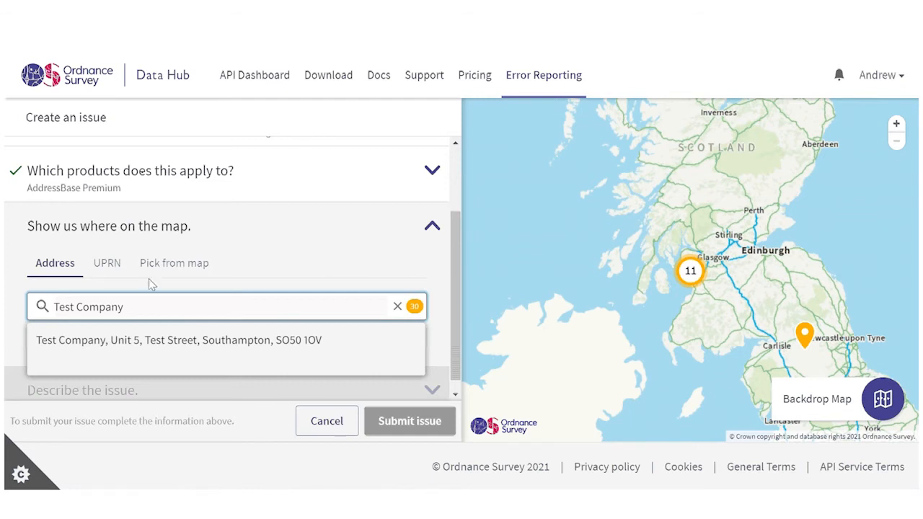
click(108, 265)
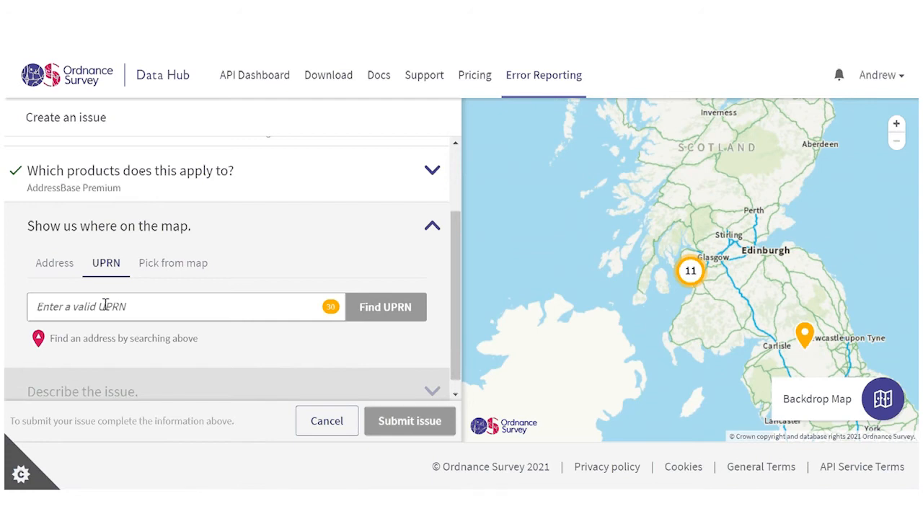
click(105, 306)
text(123456789)
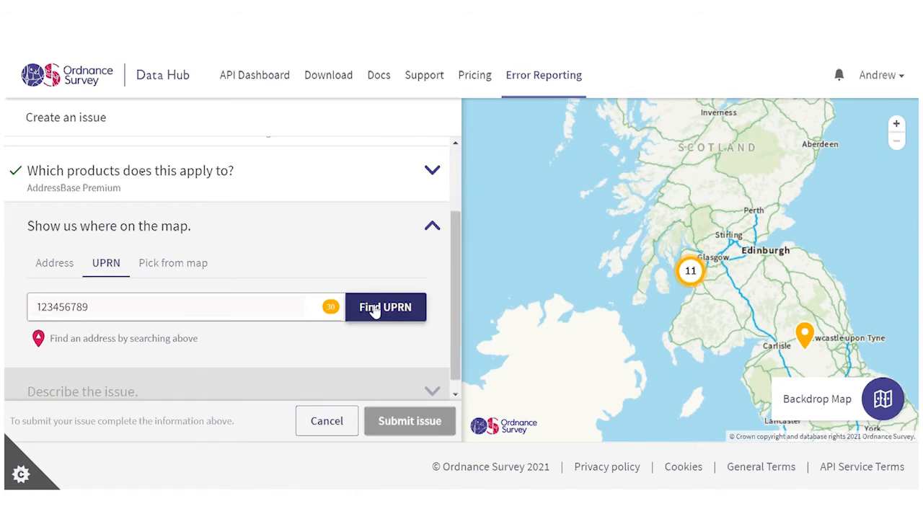
- Pick the Test Company address point from the map, in the row of units beside the Post Office
click(194, 272)
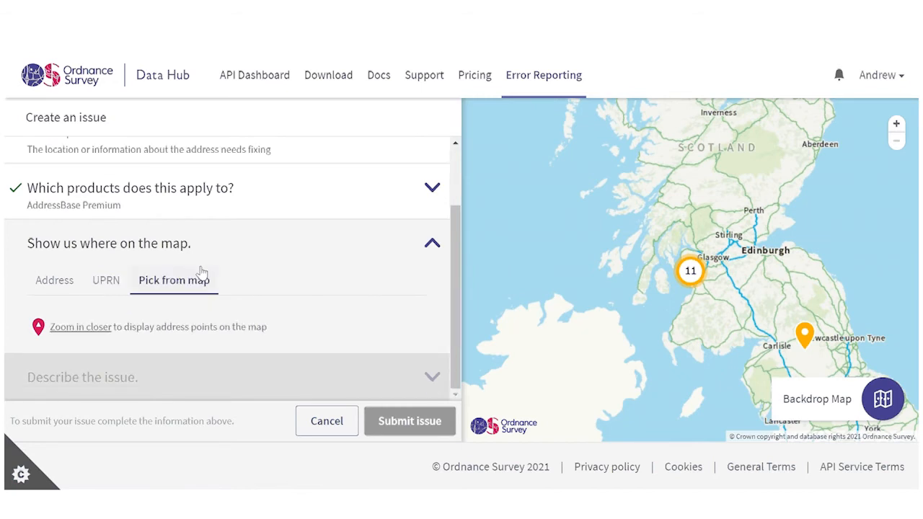
drag(740, 394, 573, 85)
scroll(719, 384, up, 4)
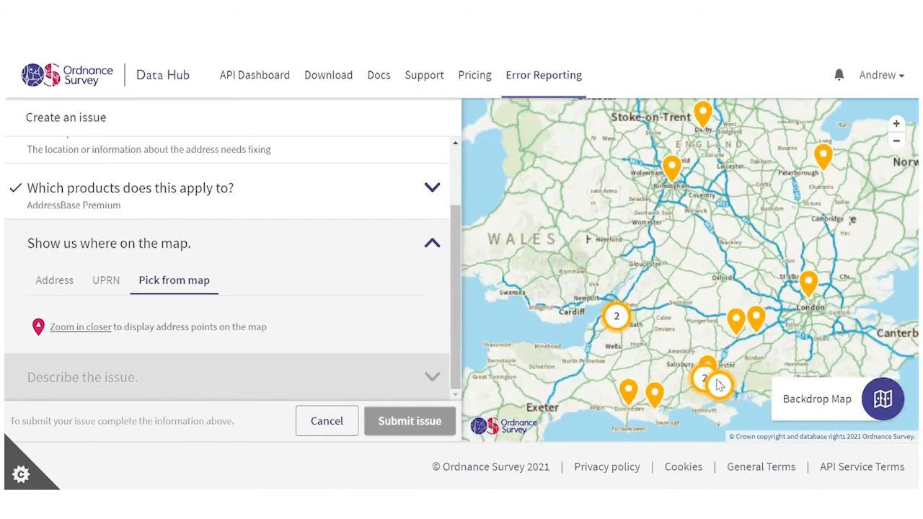
scroll(719, 384, up, 5)
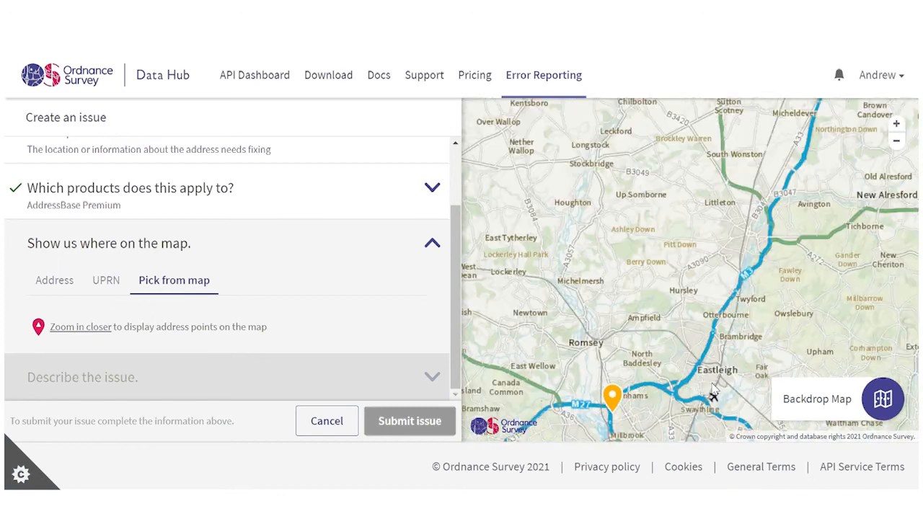
scroll(715, 303, up, 4)
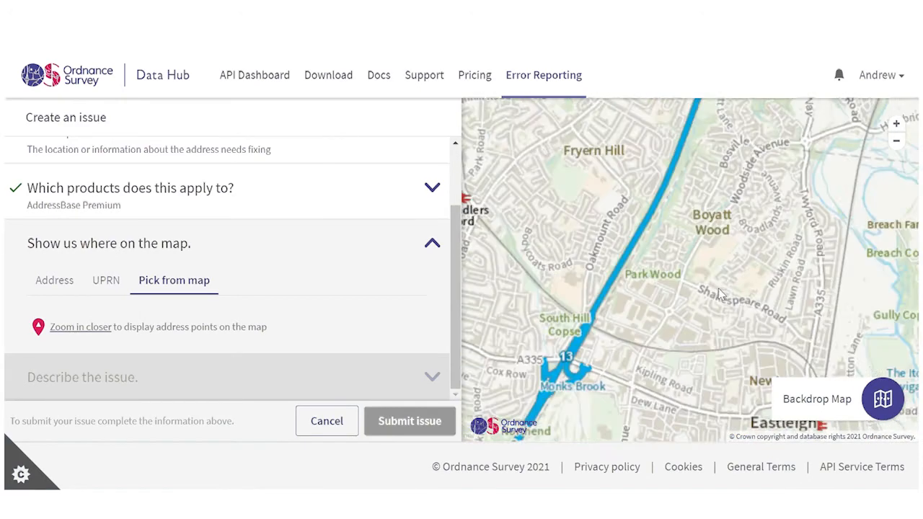
scroll(714, 292, up, 4)
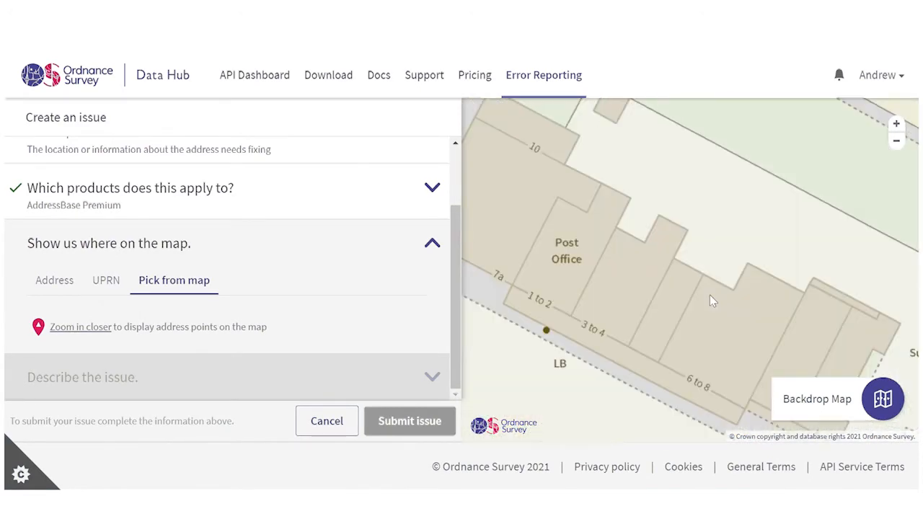
mouse_move(660, 305)
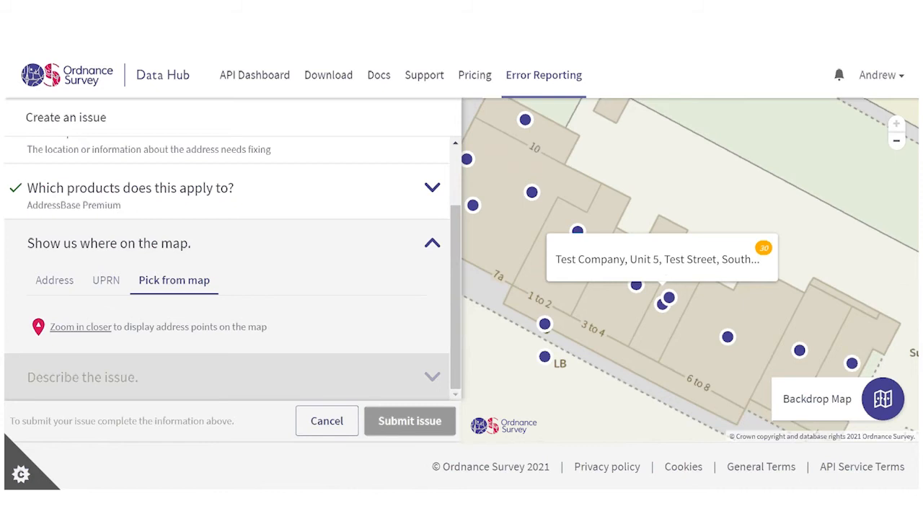
click(665, 267)
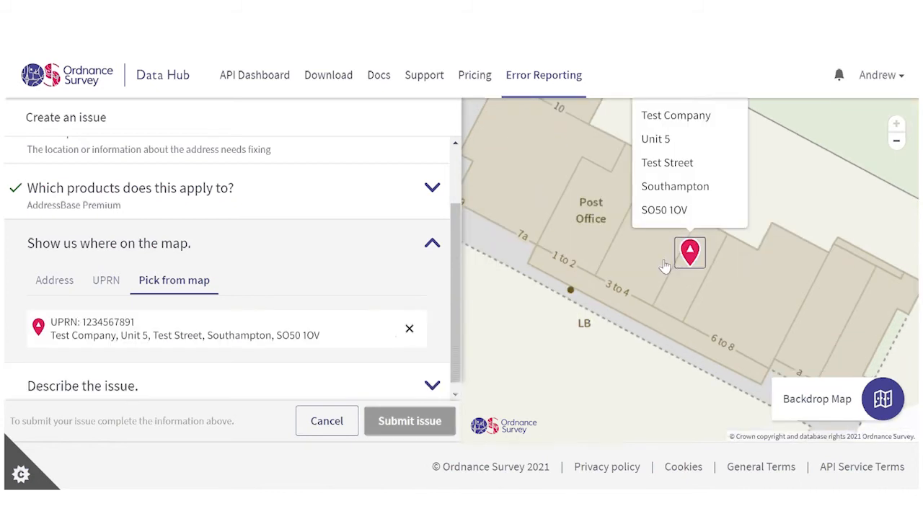
drag(638, 264, 618, 343)
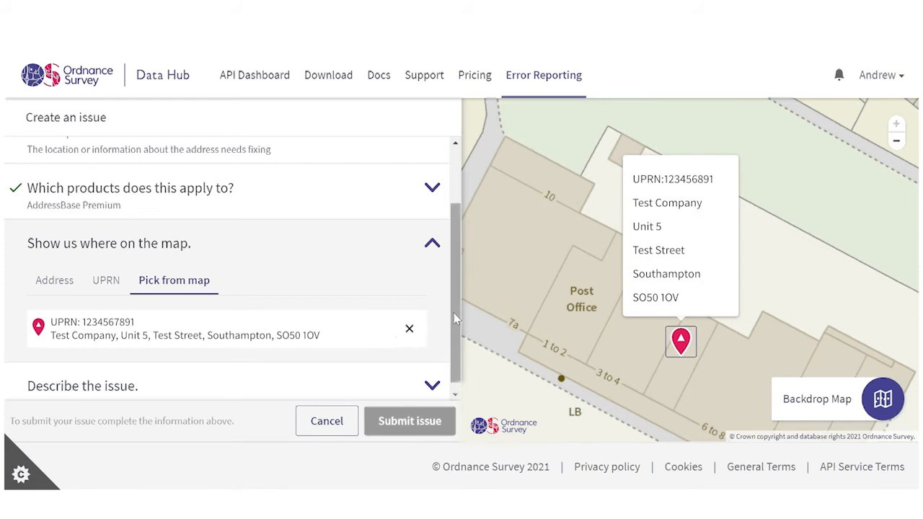
- Open the issue description section and name the issue "Business has moved location"
drag(455, 317, 459, 333)
click(432, 382)
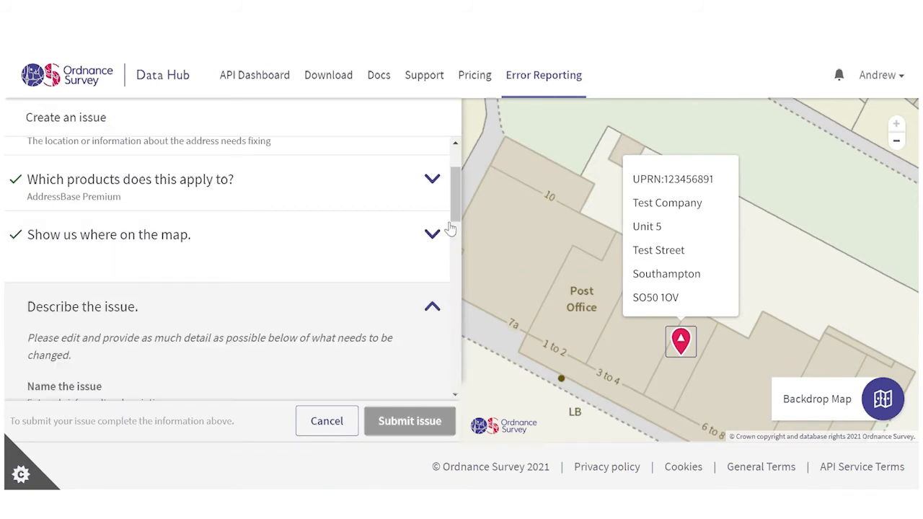
scroll(450, 227, down, 2)
scroll(456, 228, down, 2)
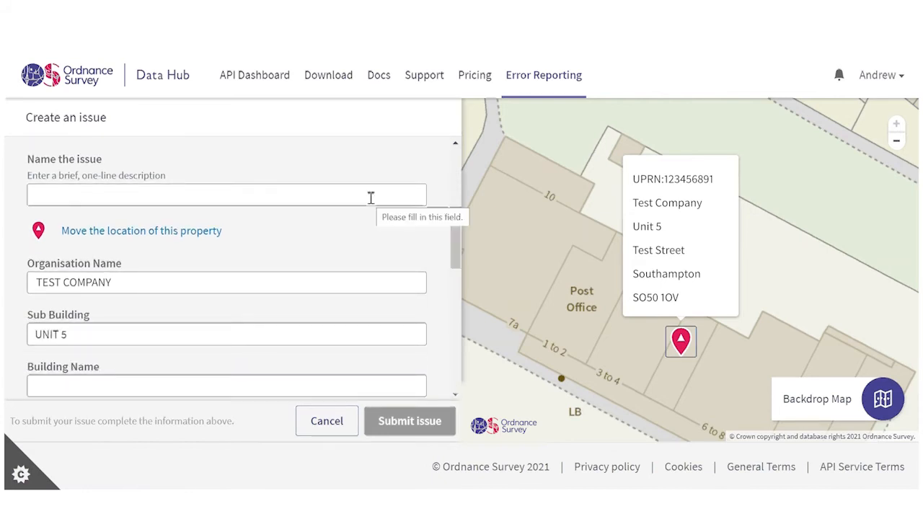
click(370, 197)
text(Busin)
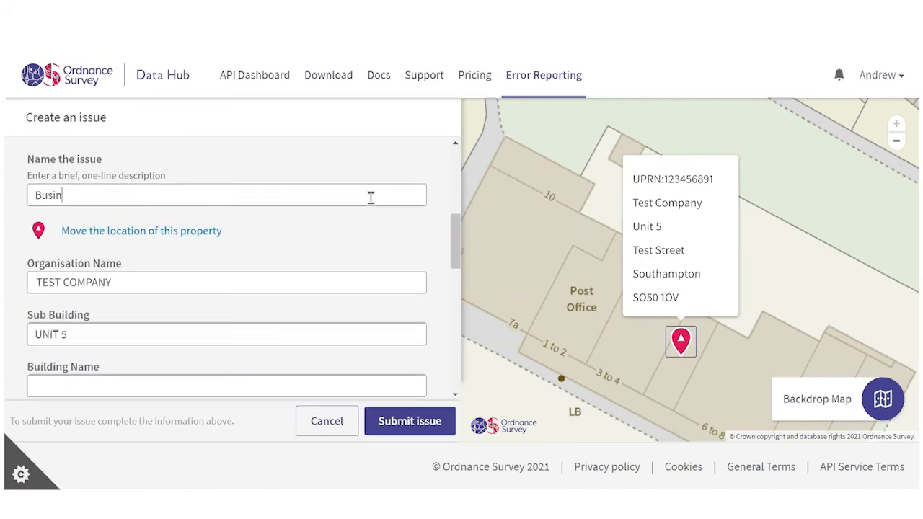
text(ess has moved location)
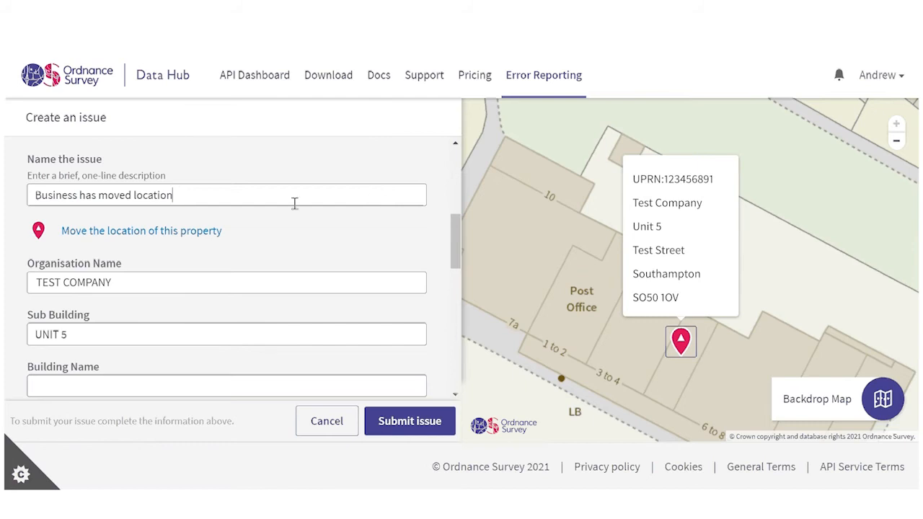
- Move the property's pin to the unit adjoining the Post Office, at about 001522, 564422, and set its location
click(139, 238)
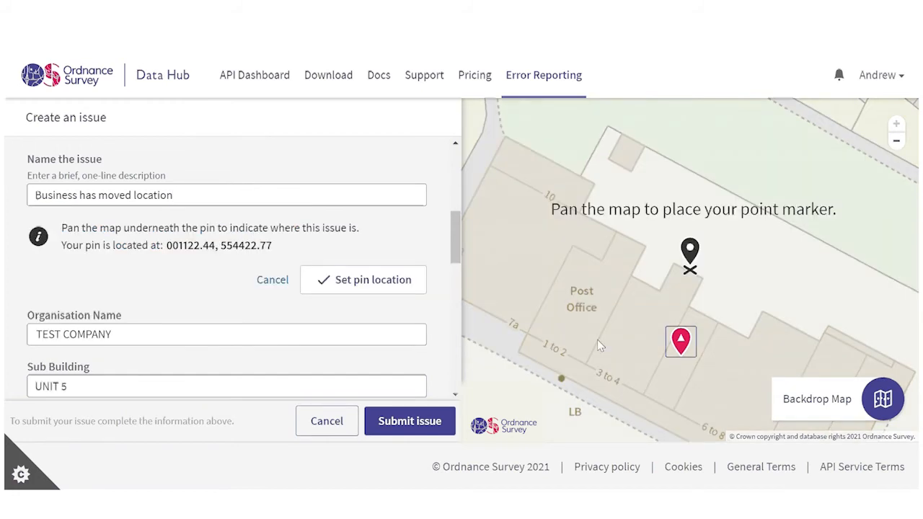
drag(597, 340, 662, 289)
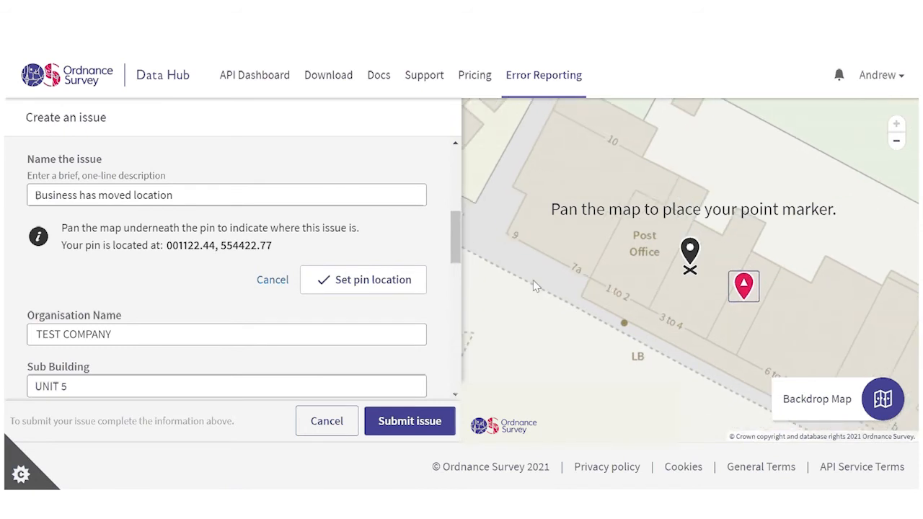
click(369, 282)
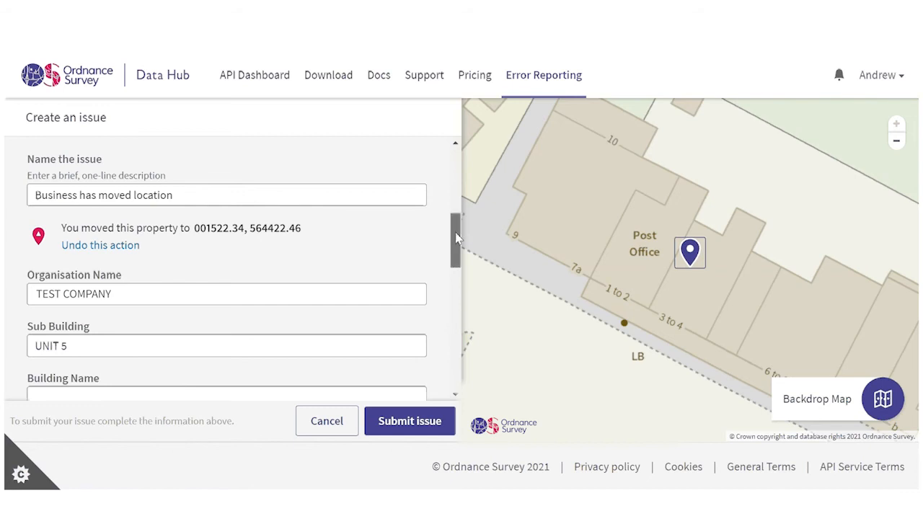
- Change the Sub Building entry of the address to UNIT 3
drag(456, 238, 456, 264)
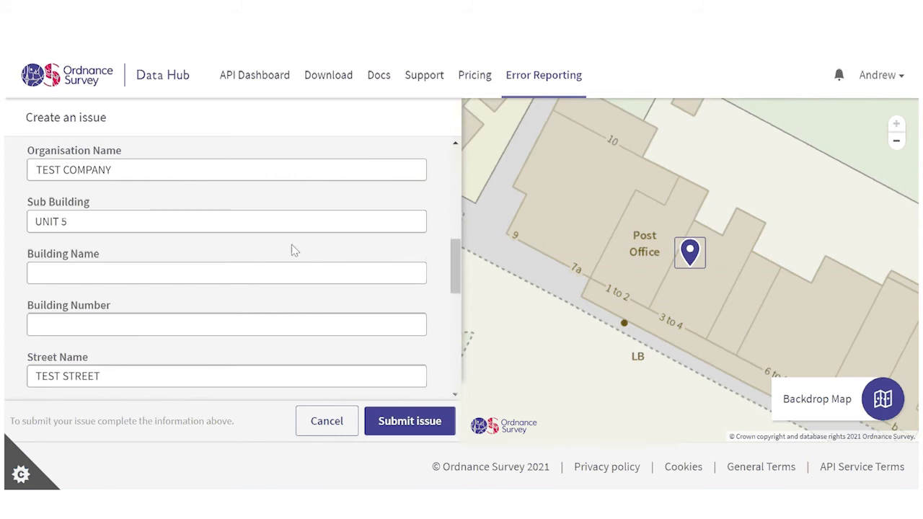
click(180, 222)
key(BackSpace)
text(3)
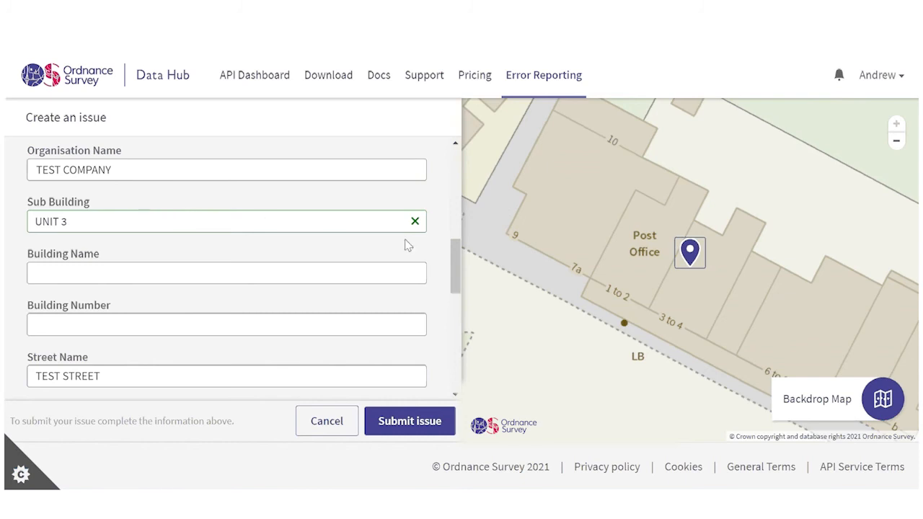
- Mark the address classification as incorrect and set the correct classification to CR08 Shop / Showroom
drag(456, 254, 456, 341)
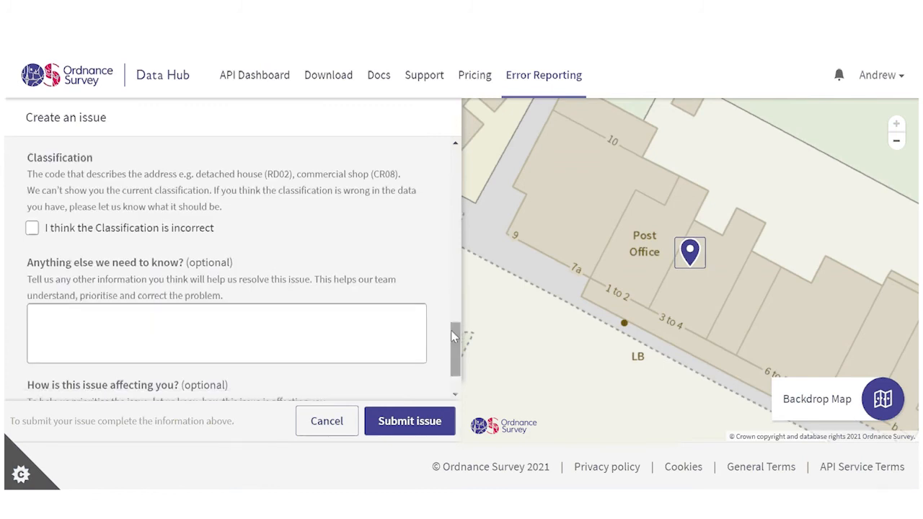
click(32, 230)
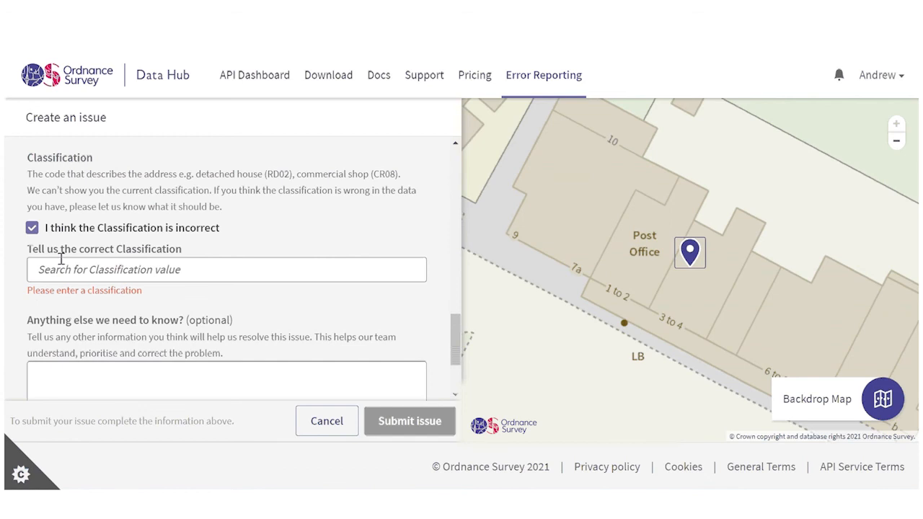
click(64, 269)
text(s)
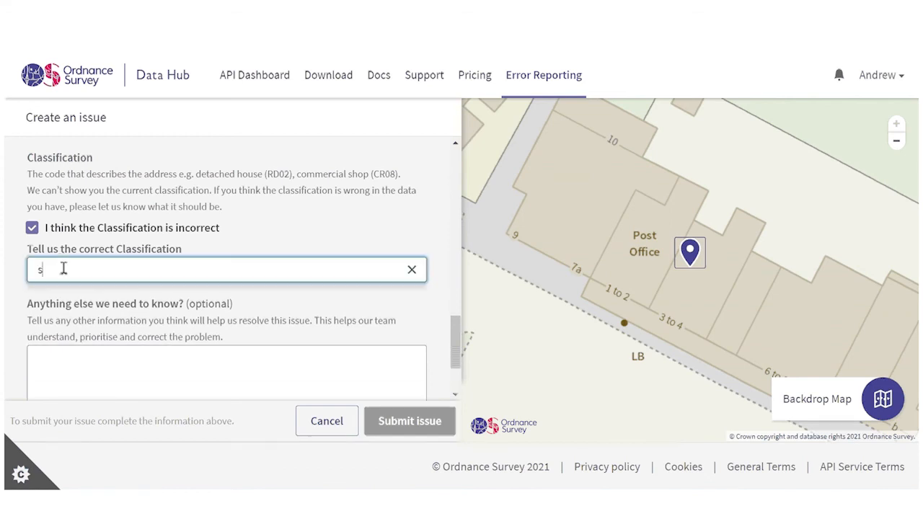
text(hop)
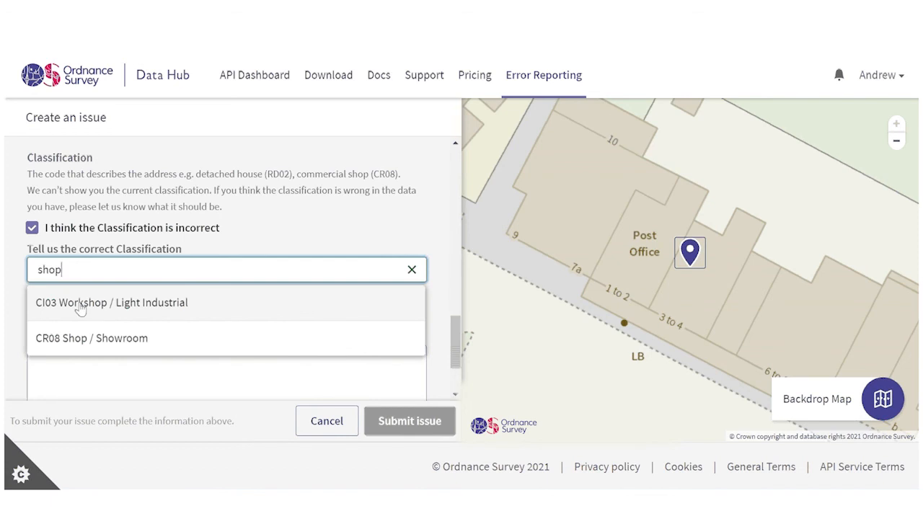
click(73, 348)
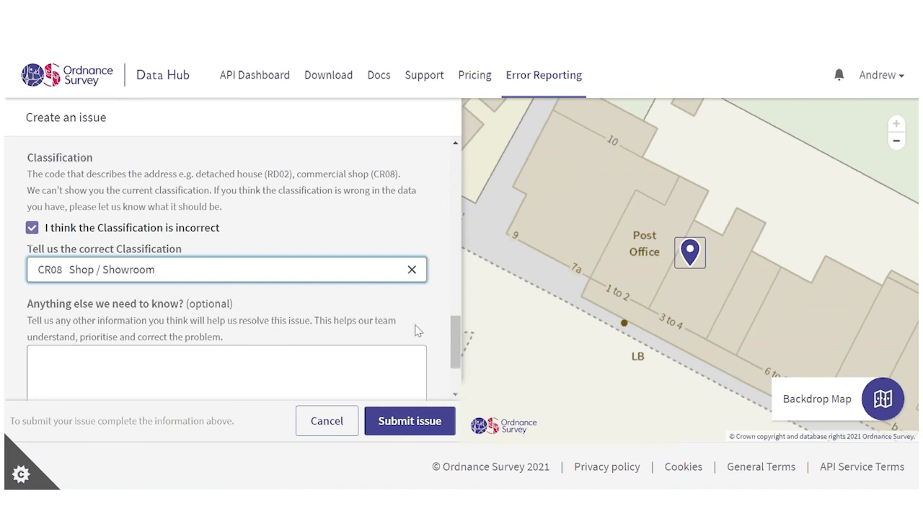
- Submit the issue, leaving the optional extra information and impact fields blank
drag(455, 333, 455, 337)
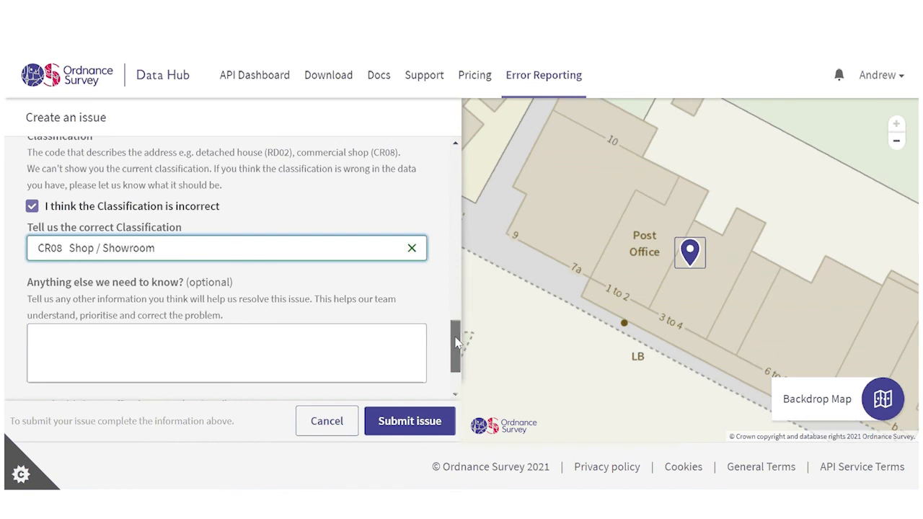
drag(455, 344, 462, 359)
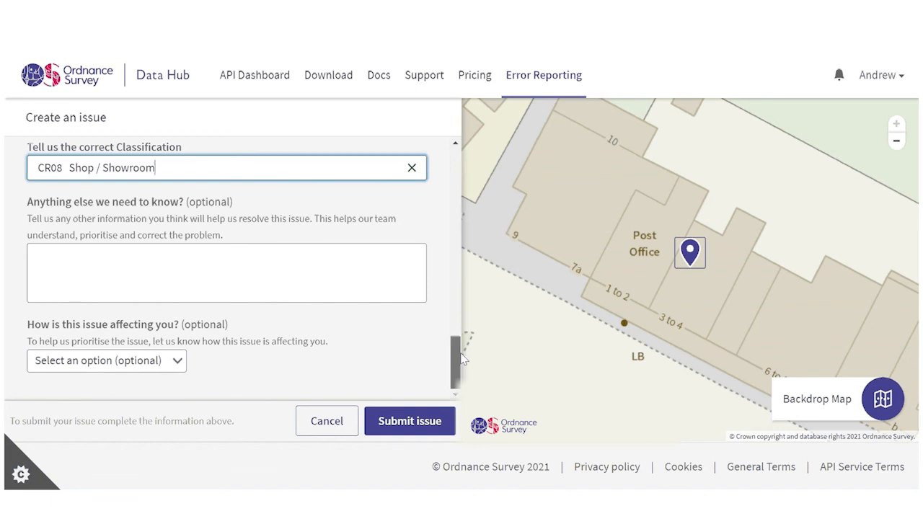
click(426, 427)
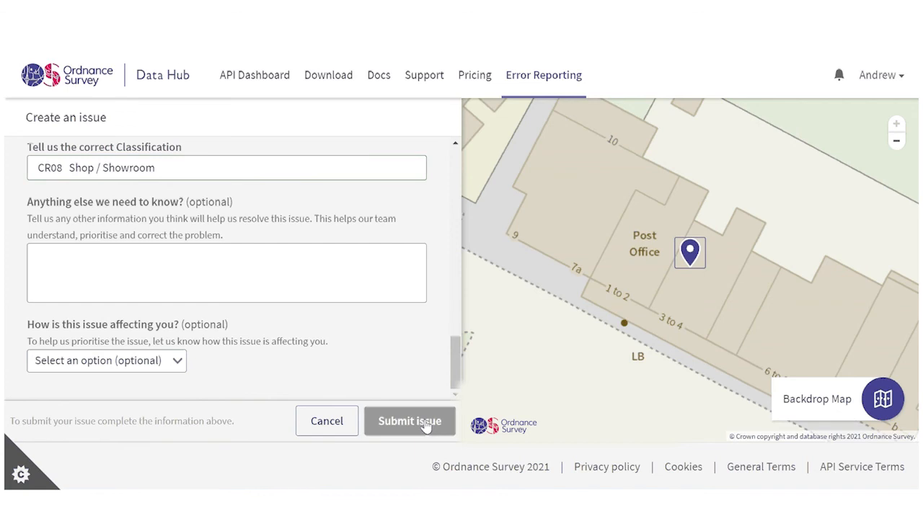